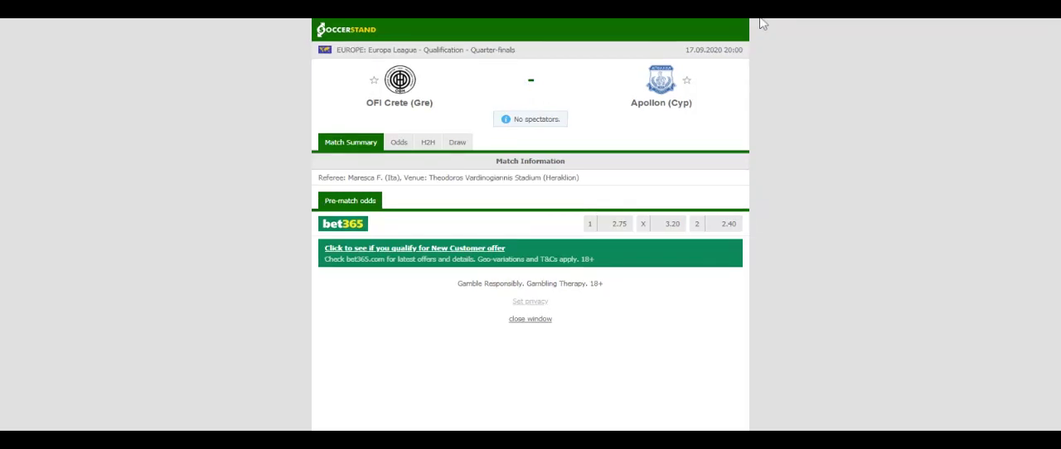
Open the H2H tab listing OFI Crete's and Apollon's recent results
left_click(426, 139)
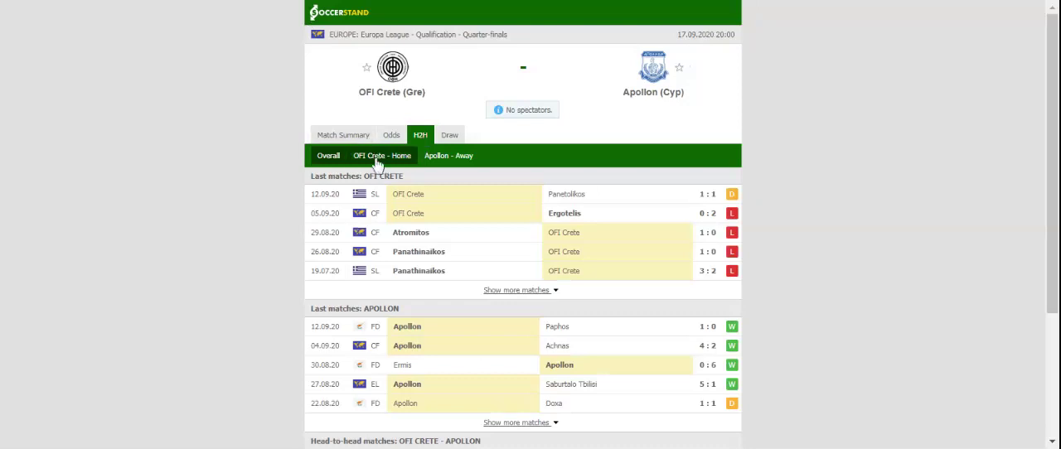
Filter the H2H view to the 'OFI Crete - Home' results
left_click(377, 163)
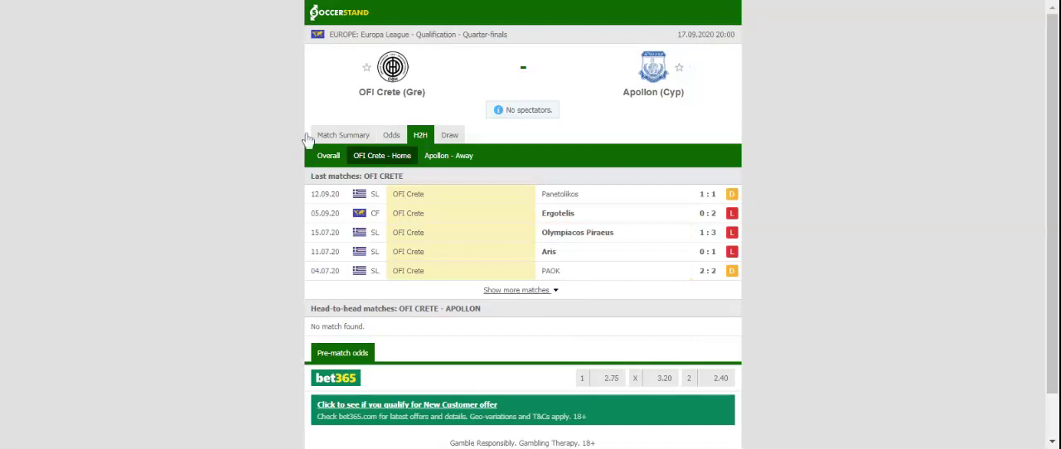
Switch the H2H filter to the 'Apollon - Away' results
left_click(448, 158)
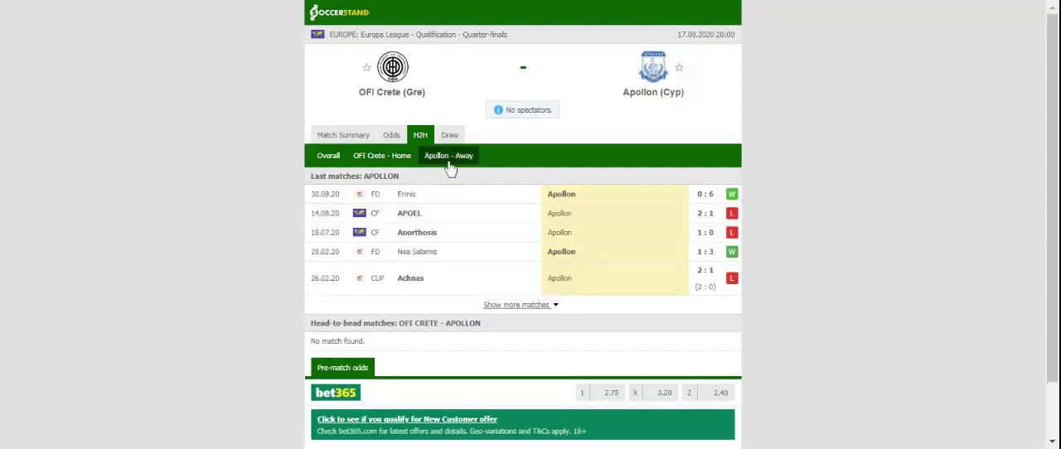